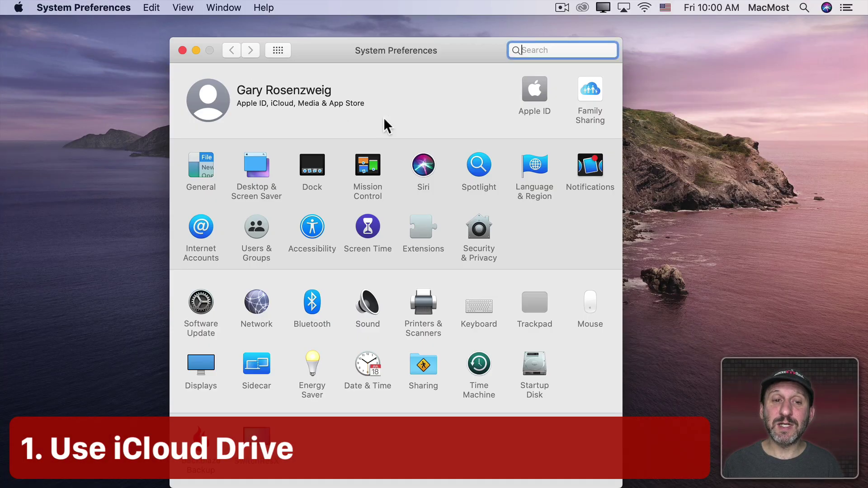
# Step: Open the iCloud Drive options in Apple ID > iCloud to list apps storing documents there
pyautogui.click(534, 93)
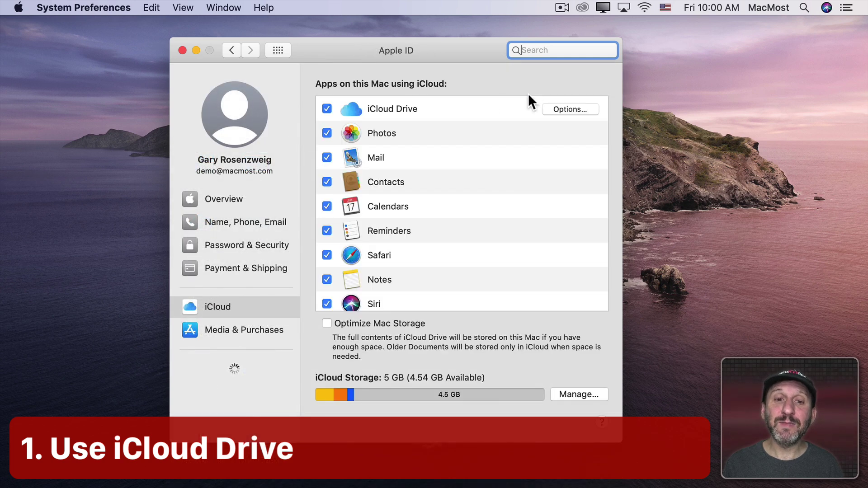
pyautogui.click(202, 308)
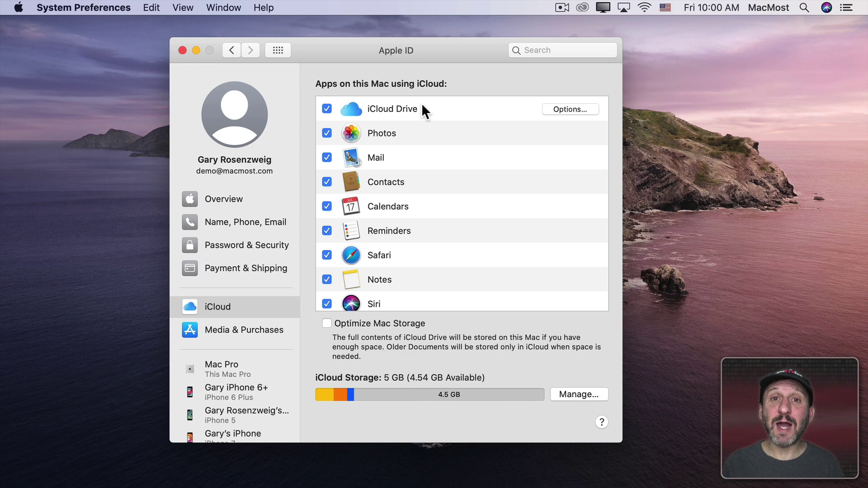
pyautogui.click(561, 110)
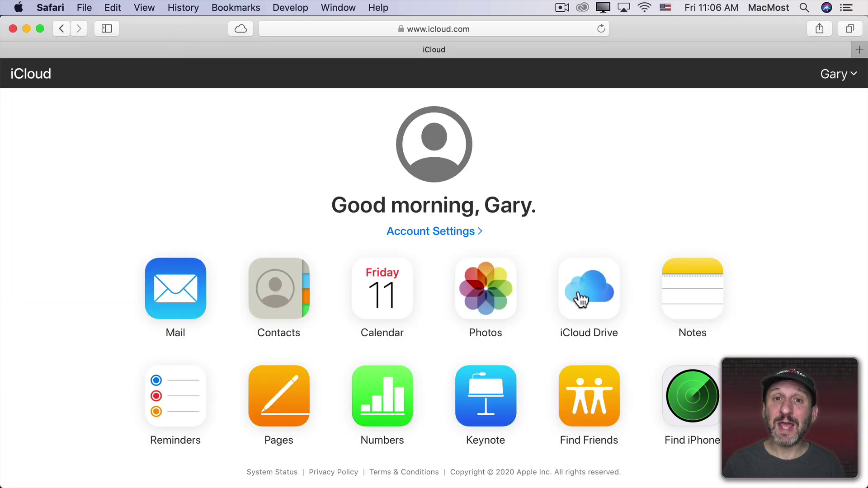
# Step: Open iCloud Drive's Documents folder on iCloud.com, then Restore Files under Account Settings > Advanced
pyautogui.click(579, 293)
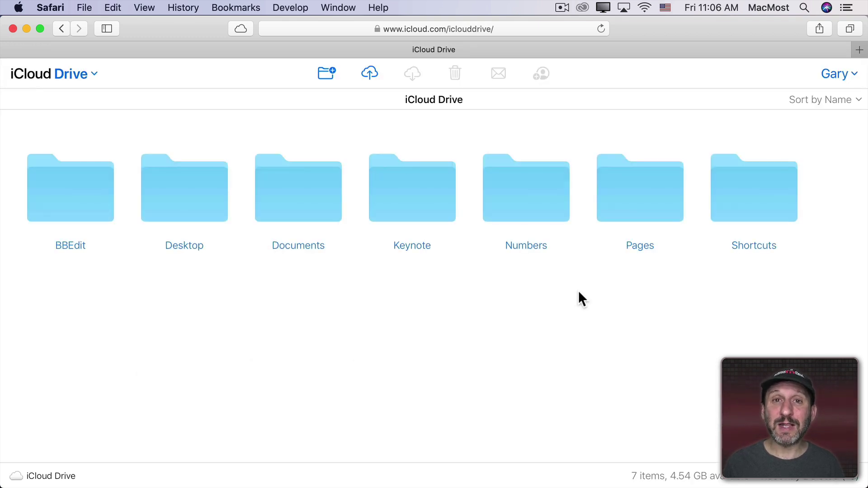
pyautogui.doubleClick(303, 194)
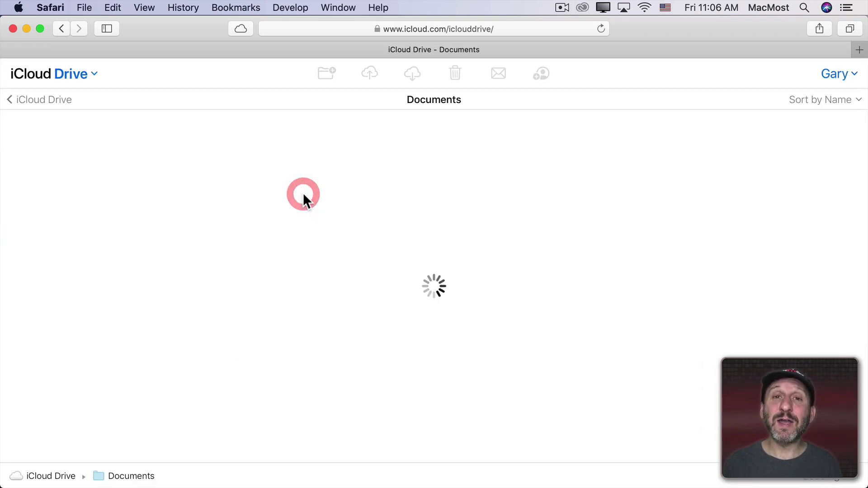
pyautogui.click(294, 194)
pyautogui.click(839, 73)
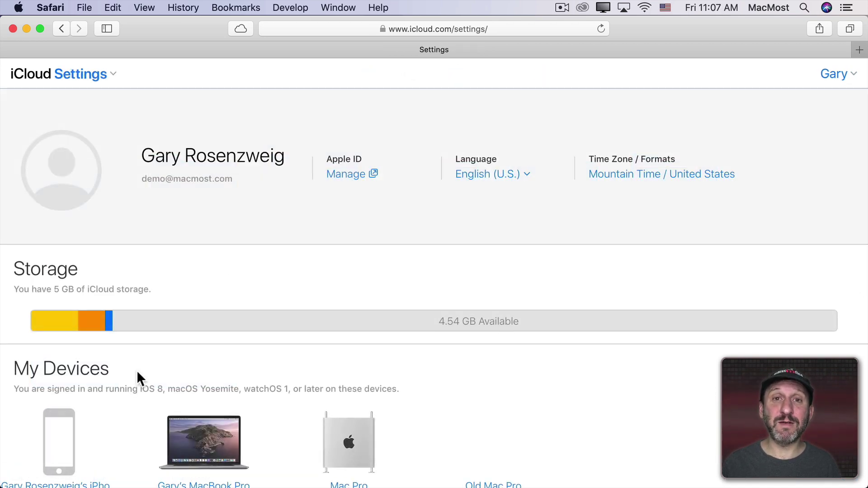
pyautogui.scroll(-5, 137, 370)
pyautogui.scroll(-2, 137, 370)
pyautogui.click(40, 384)
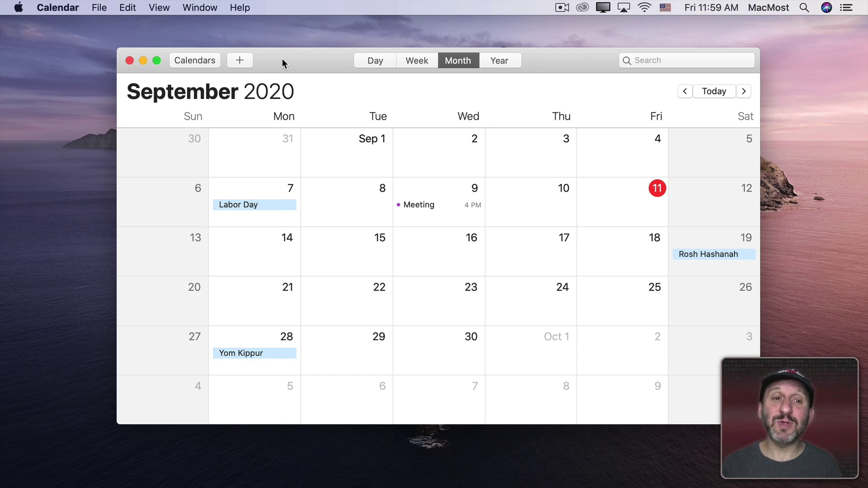
# Step: Create a quick 'Physics Paper' event in Calendar
pyautogui.click(238, 63)
pyautogui.write('Physics Paper at 9am Monday')
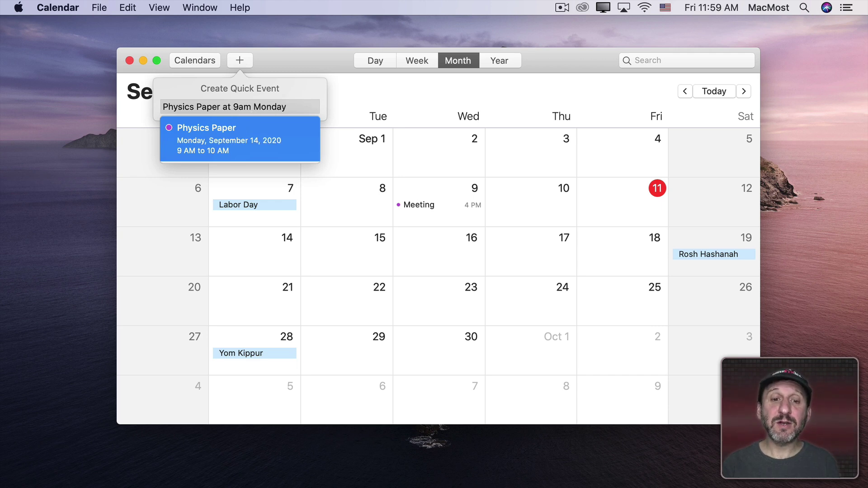
pyautogui.press('Return')
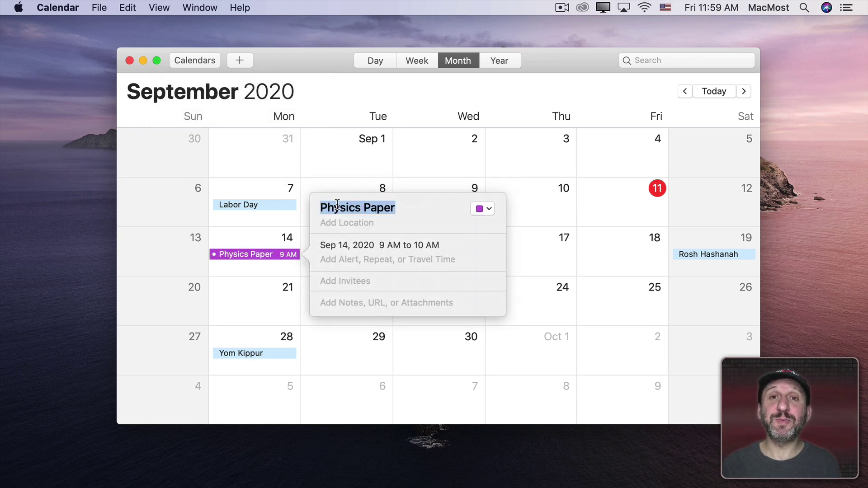
# Step: Add a 'physics 101' event Monday Sep 14 at 9 AM and Option-drag copies to Sep 16 and 18
pyautogui.click(239, 47)
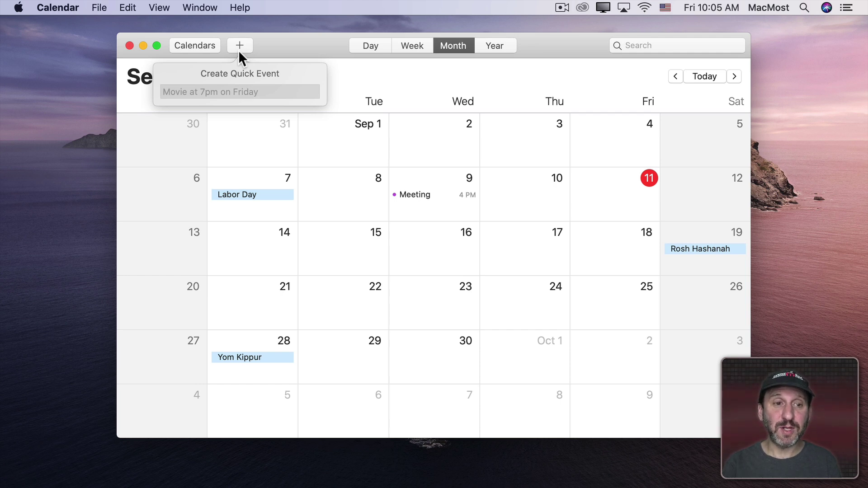
pyautogui.write('physics 101 monday at 9')
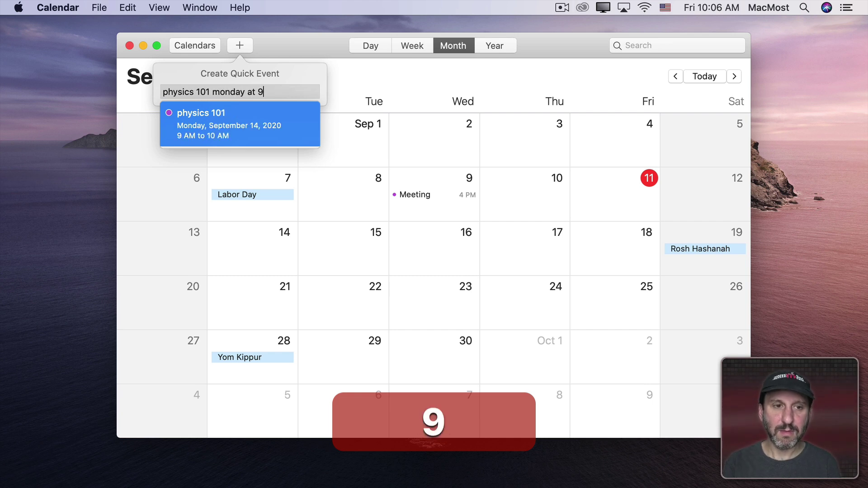
pyautogui.press('Return')
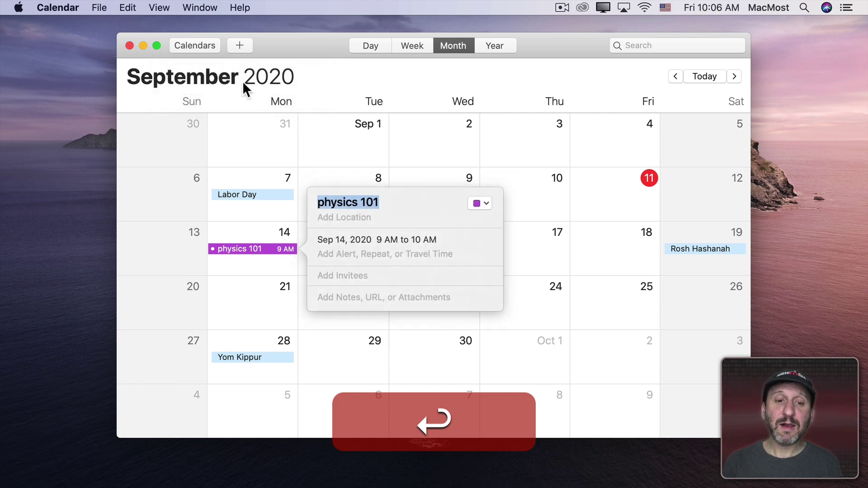
pyautogui.press('Escape')
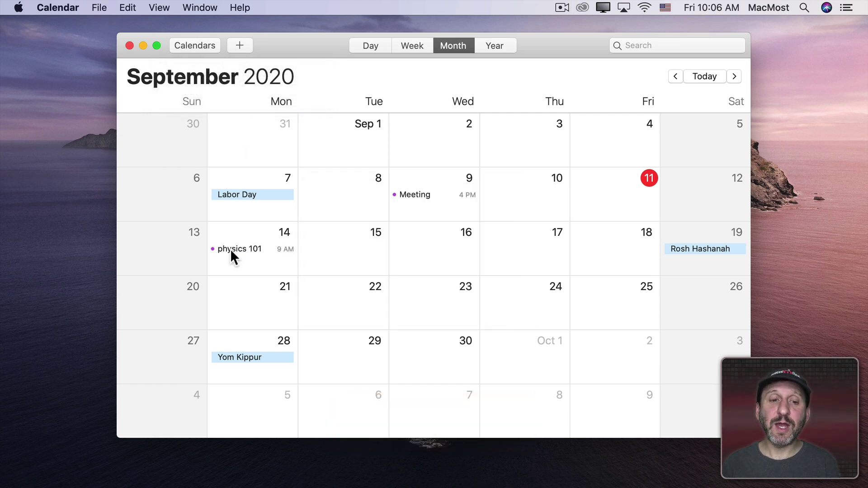
pyautogui.press('alt')
pyautogui.moveTo(230, 253); pyautogui.dragTo(618, 243)
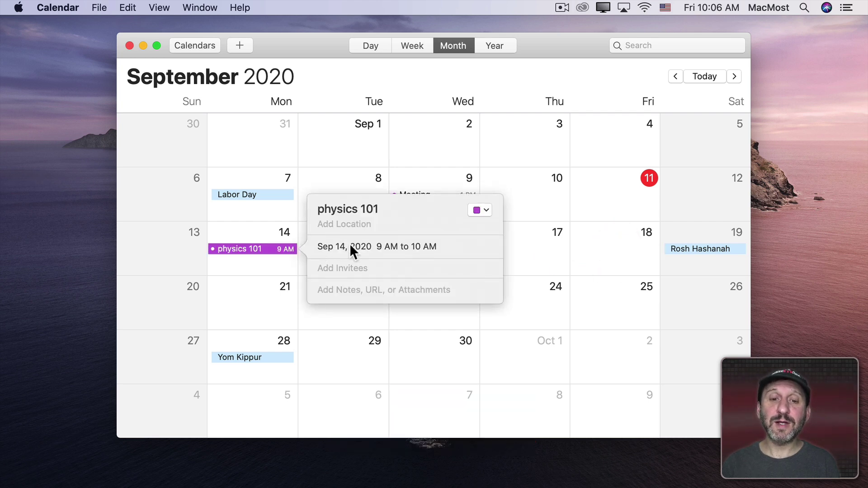
# Step: Give physics 101 a custom weekly repeat on Monday, Wednesday and Friday
pyautogui.click(349, 243)
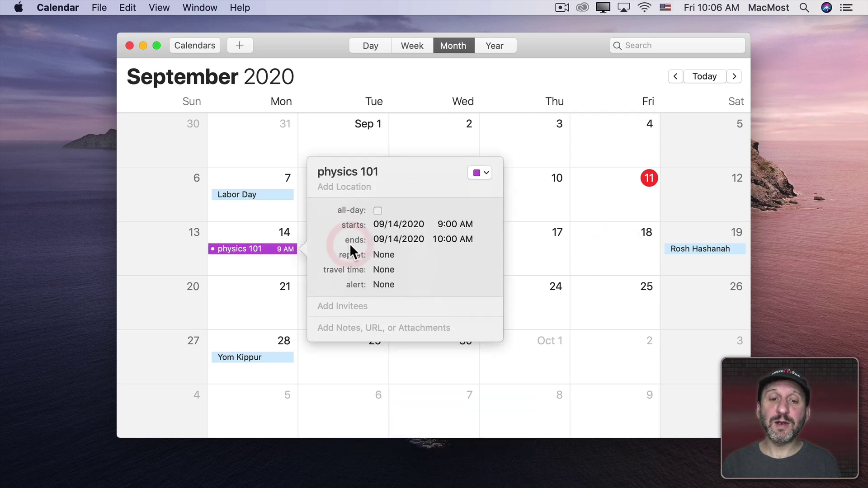
pyautogui.click(383, 255)
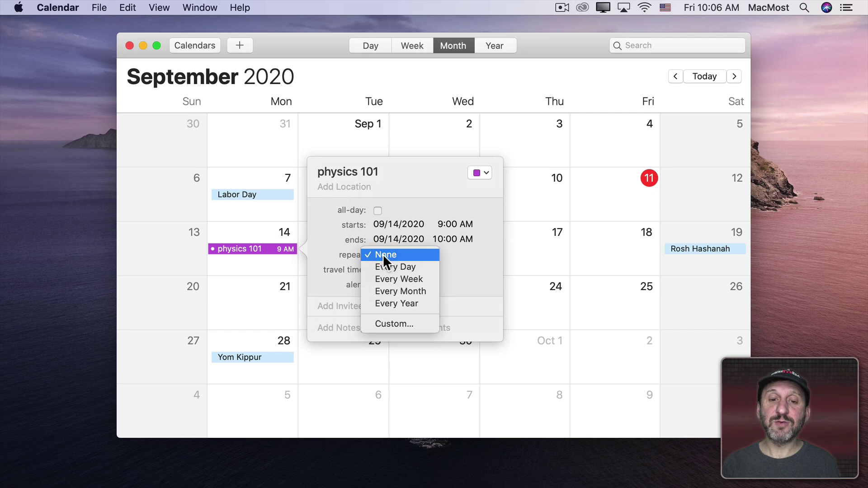
pyautogui.click(398, 323)
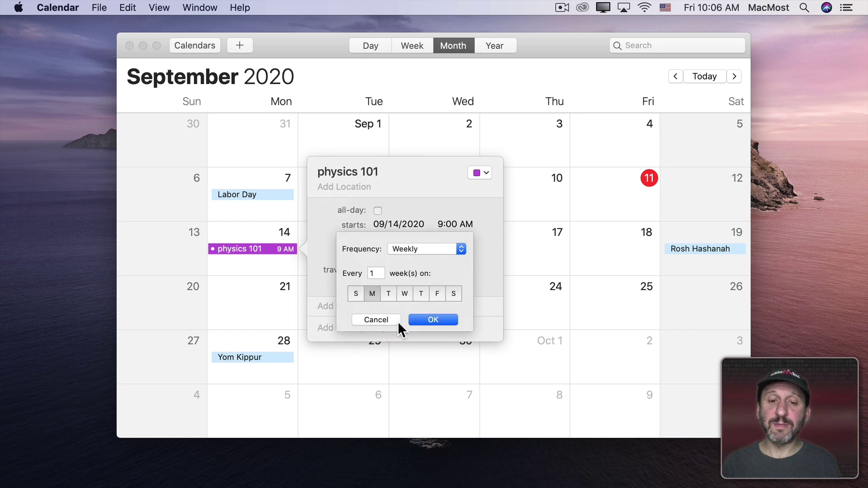
pyautogui.click(405, 294)
pyautogui.click(438, 293)
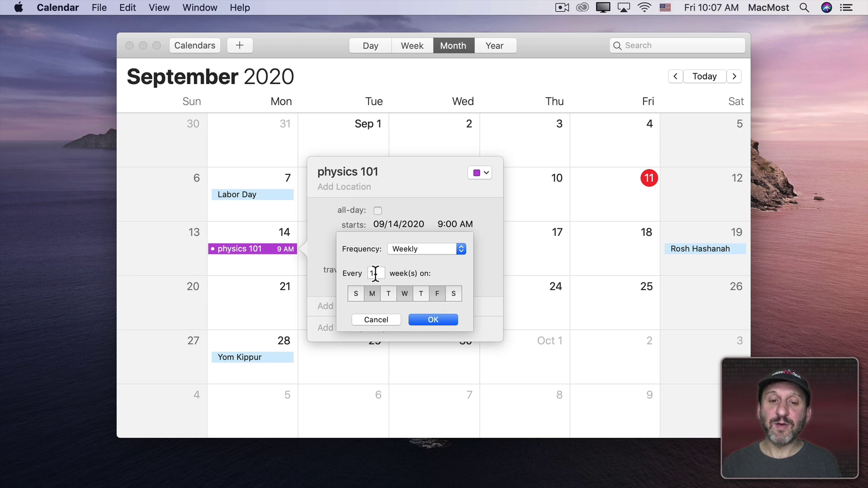
pyautogui.click(436, 319)
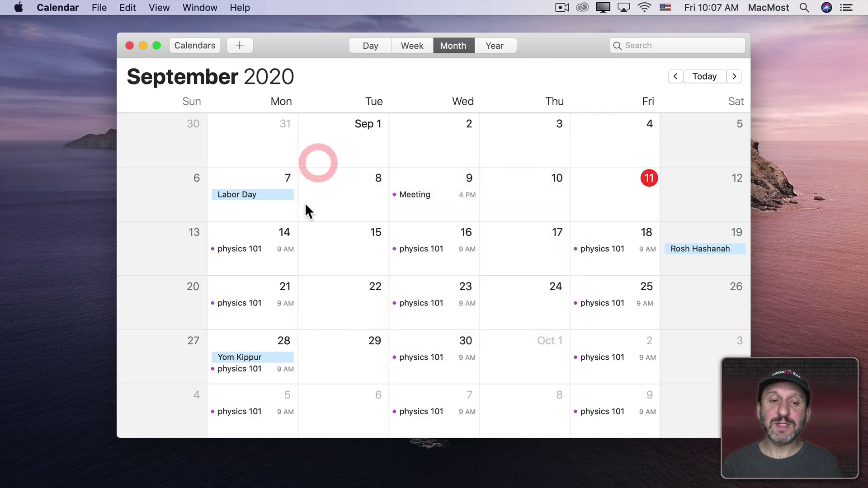
# Step: Delete the November 25 physics 101 occurrence along with all later ones
pyautogui.scroll(-10, 278, 334)
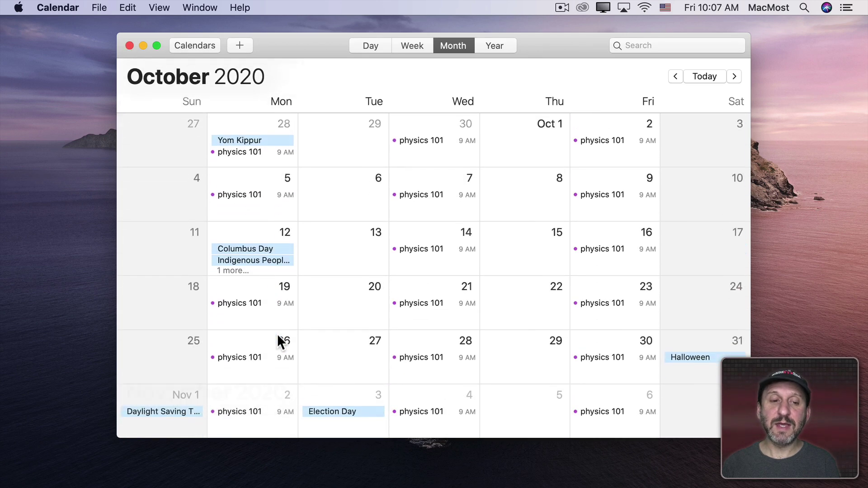
pyautogui.scroll(-10, 279, 337)
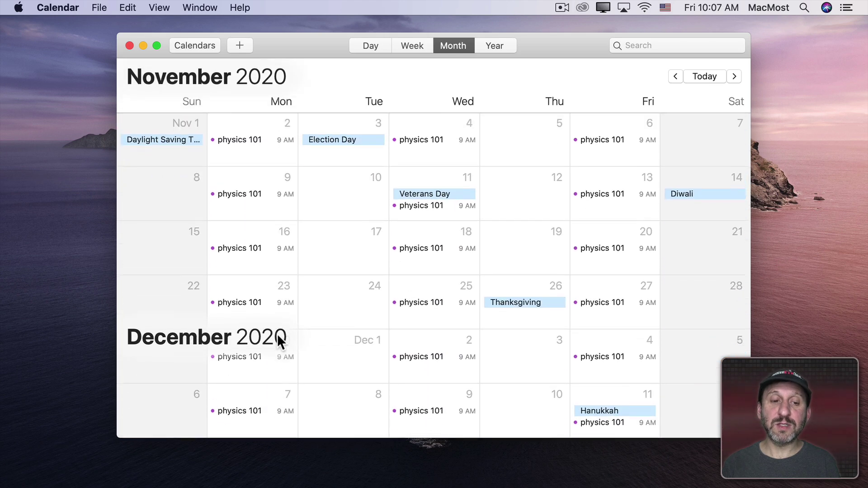
pyautogui.click(411, 303)
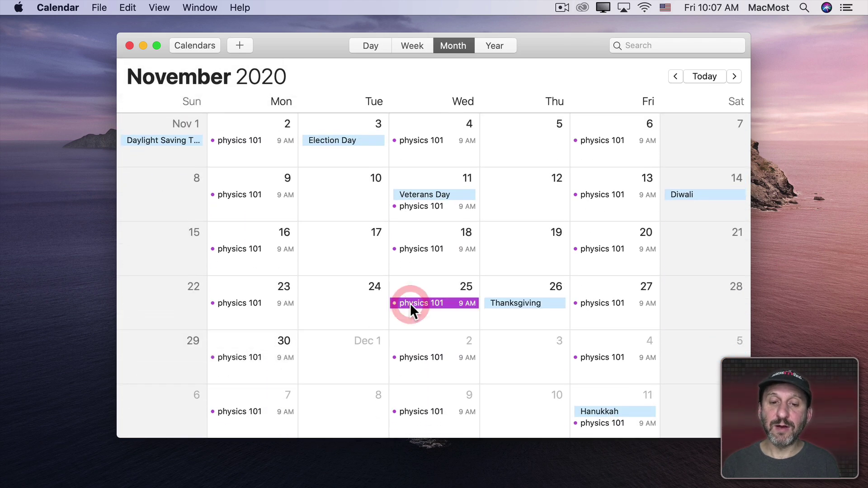
pyautogui.press('BackSpace')
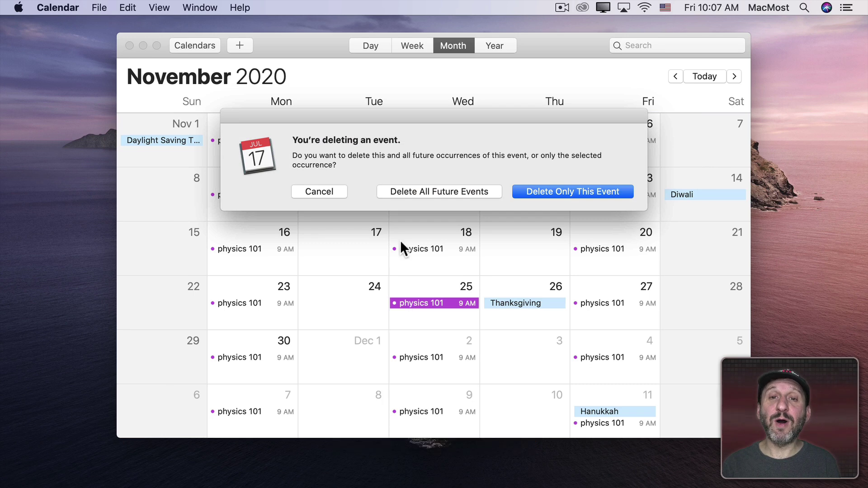
pyautogui.click(427, 191)
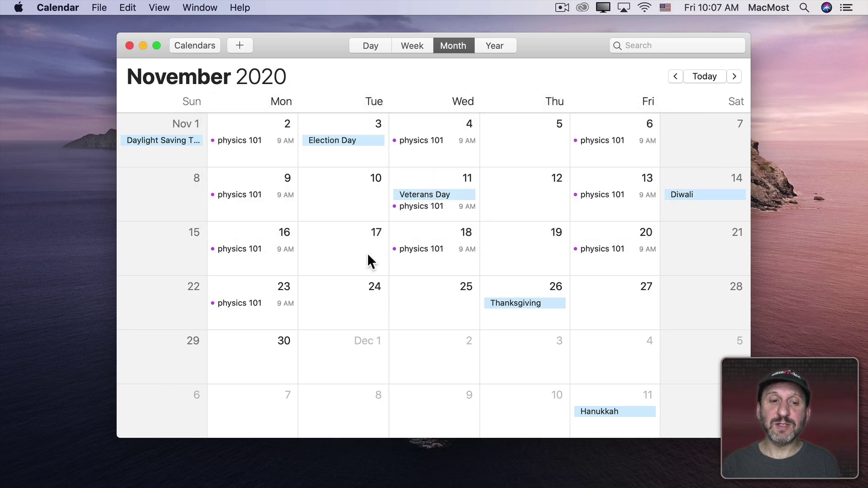
# Step: Back in September, delete only the September 21 physics 101 occurrence
pyautogui.scroll(5, 367, 253)
pyautogui.scroll(3, 367, 254)
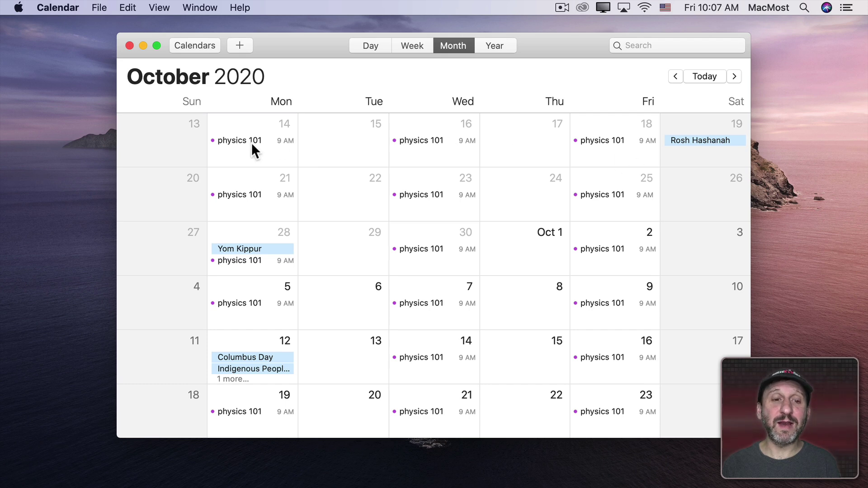
pyautogui.scroll(5, 230, 143)
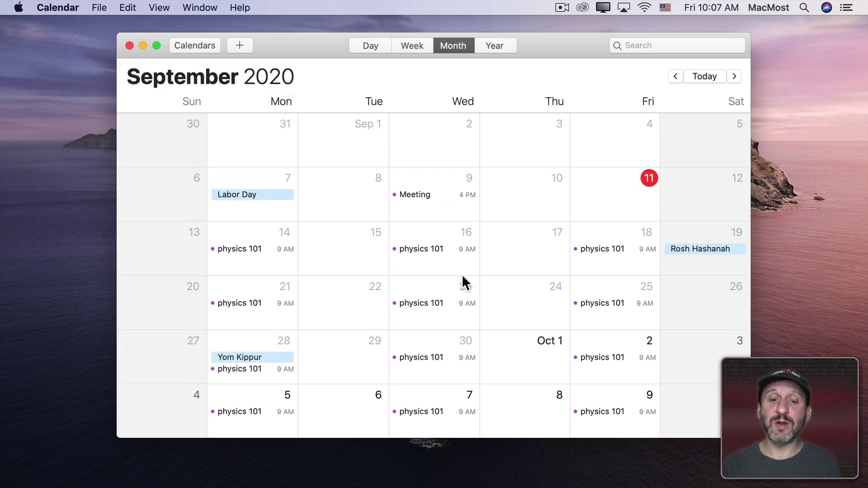
pyautogui.scroll(-1, 340, 286)
pyautogui.click(243, 302)
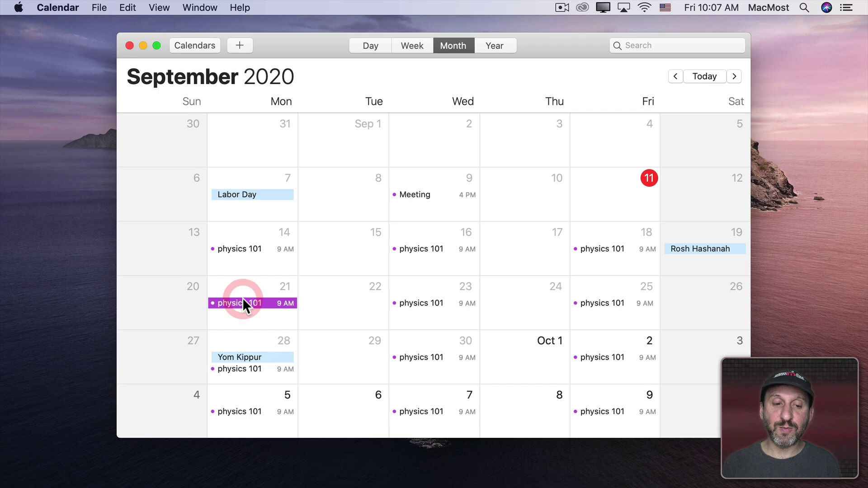
pyautogui.press('BackSpace')
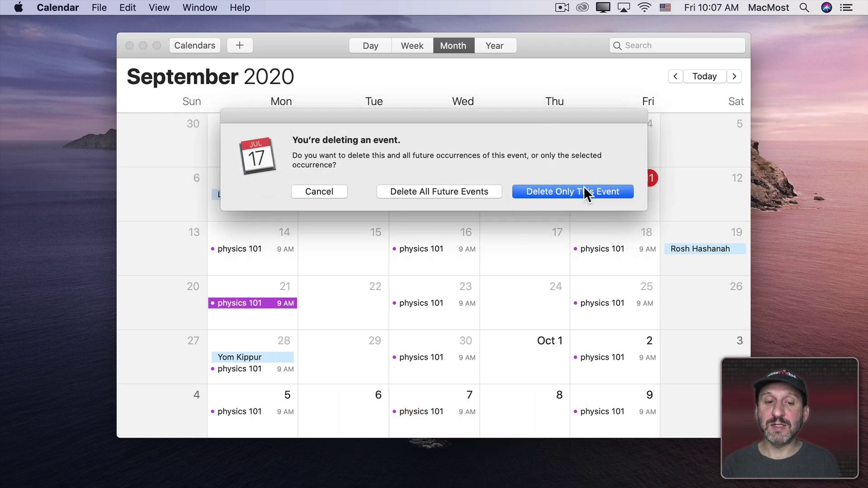
pyautogui.click(585, 191)
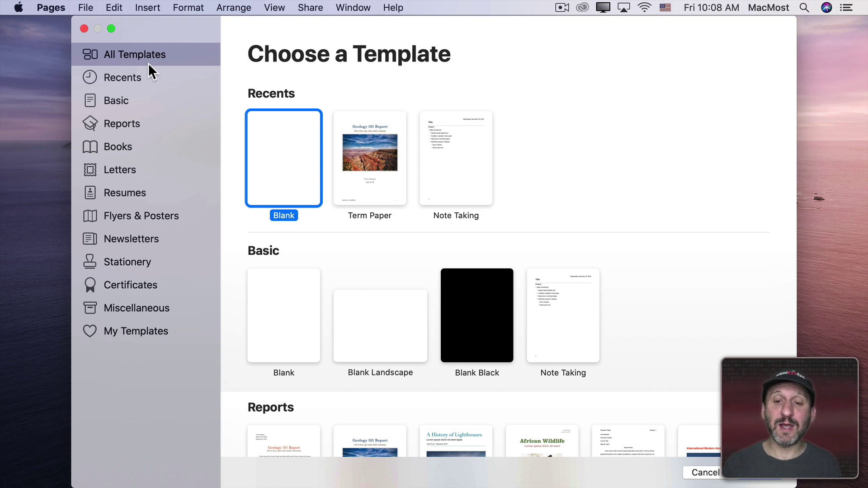
# Step: Create Untitled 2 from the Note Taking template, then a blank Untitled 3 with Cmd-N
pyautogui.click(261, 289)
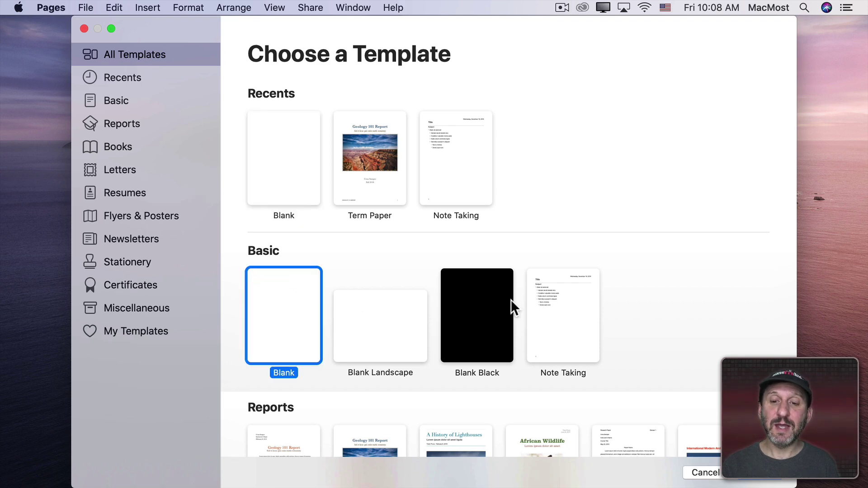
pyautogui.click(539, 305)
pyautogui.doubleClick(563, 317)
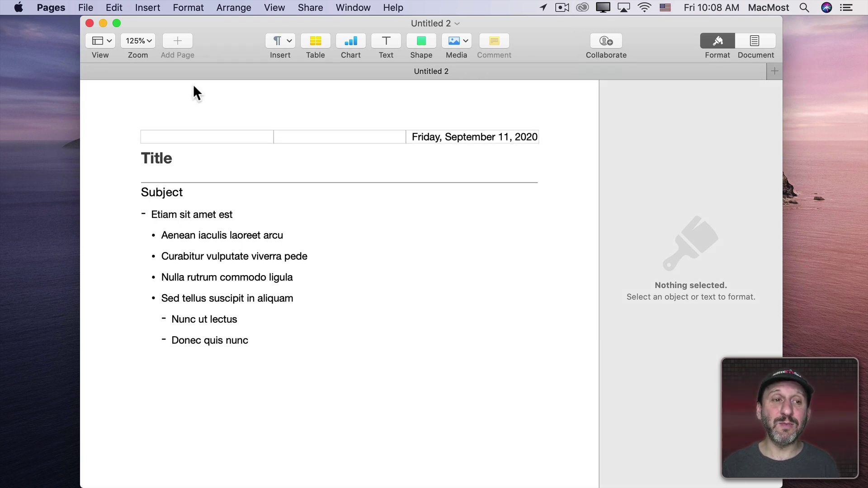
pyautogui.press('super+n')
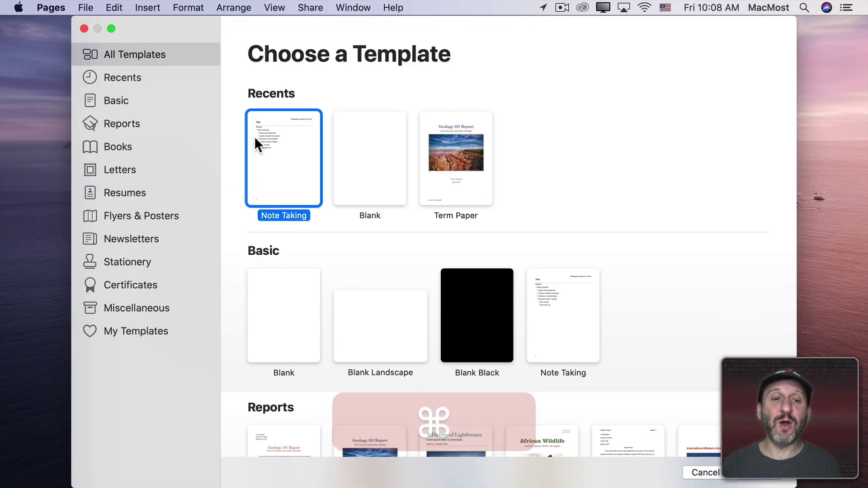
pyautogui.doubleClick(365, 157)
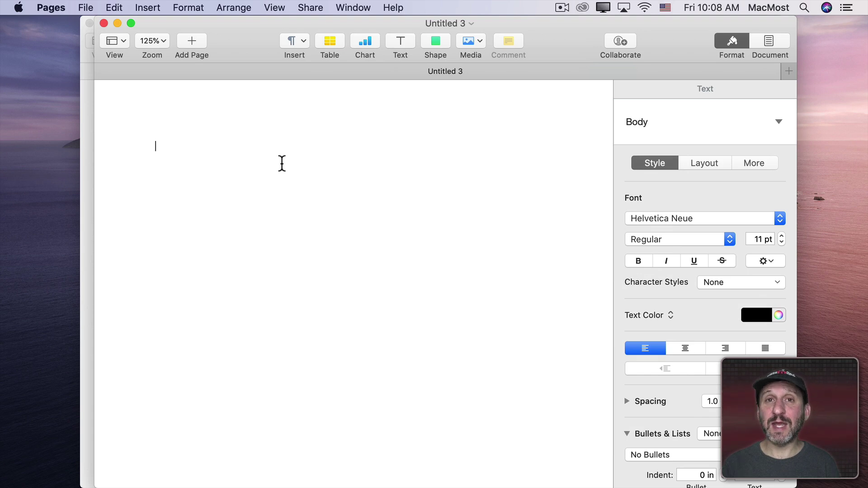
# Step: Launch Voice Memos via Spotlight 'voice' and record a short memo, New Recording 3, then pause
pyautogui.press('super+space')
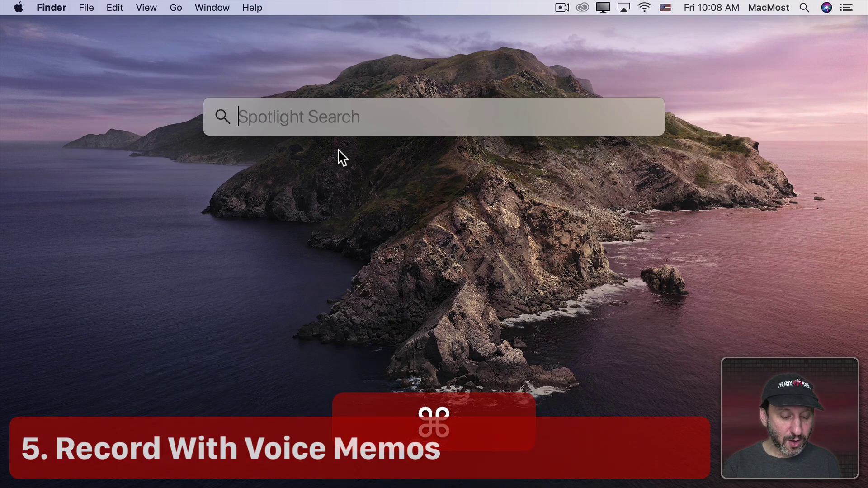
pyautogui.write('voice')
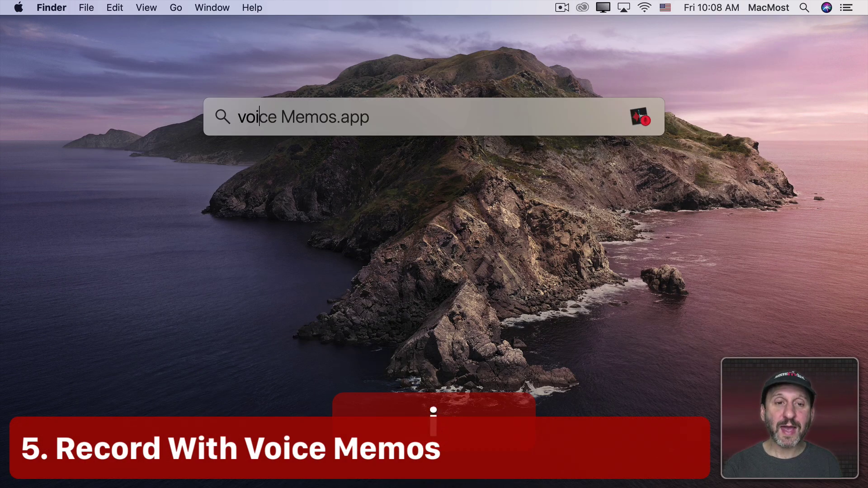
pyautogui.press('Return')
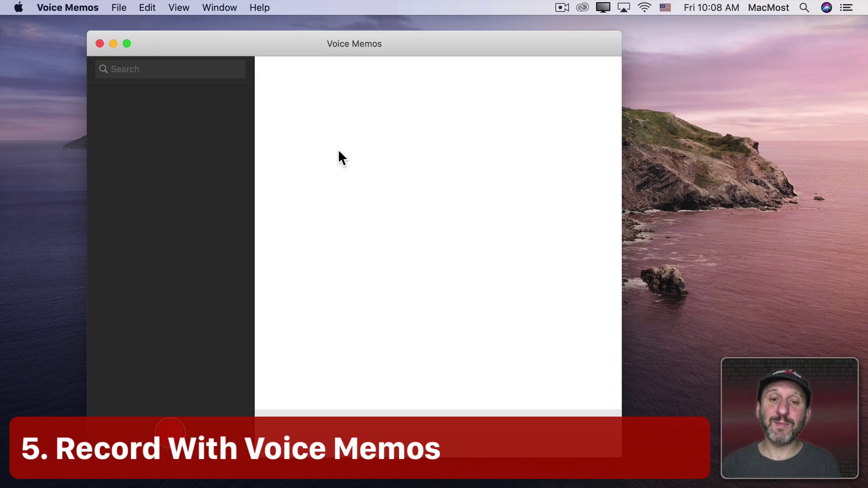
pyautogui.click(170, 433)
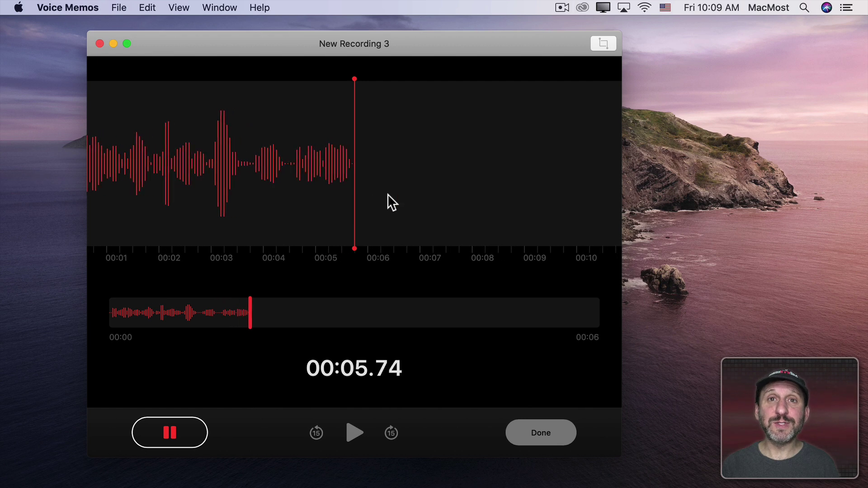
pyautogui.click(164, 433)
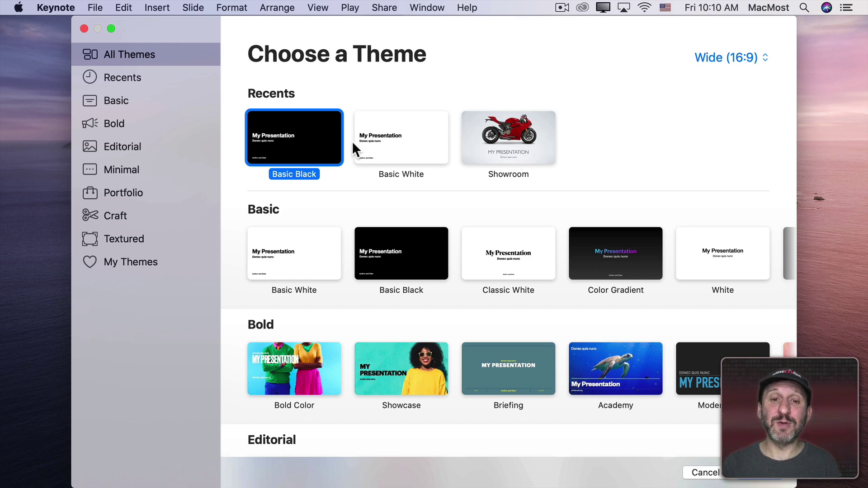
# Step: Create a Basic White Keynote presentation and switch it to Outline view
pyautogui.doubleClick(389, 144)
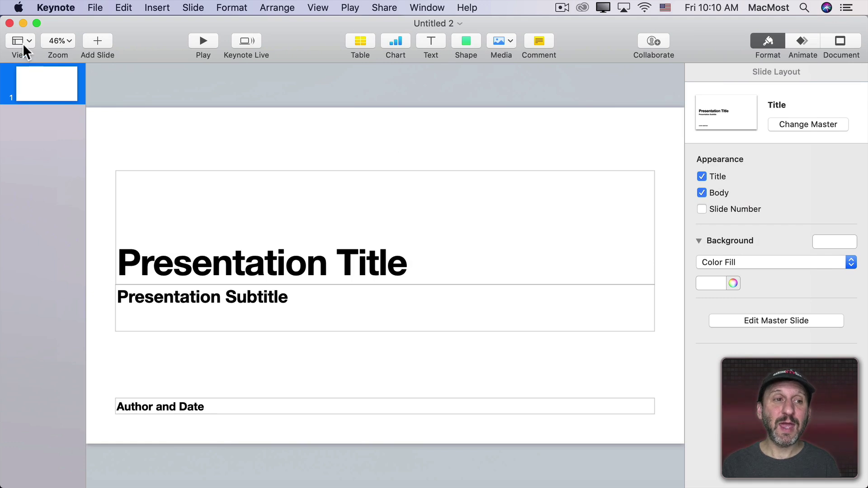
pyautogui.click(23, 44)
pyautogui.click(46, 134)
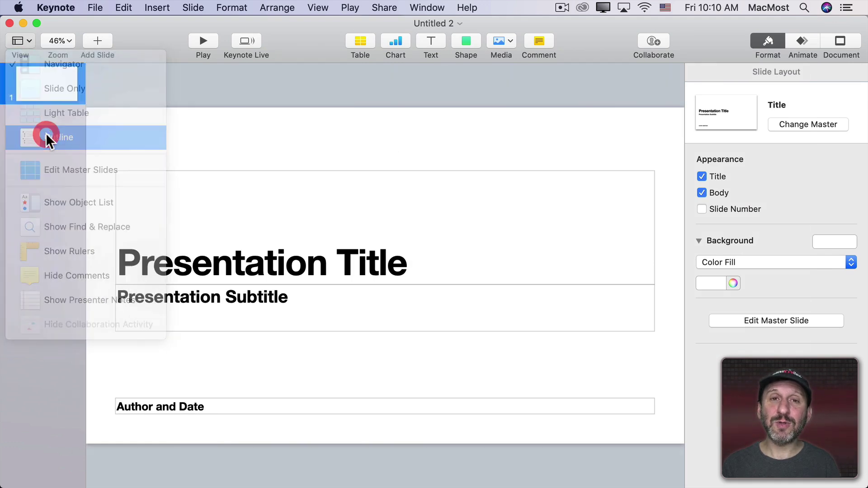
# Step: Title slide 1 'One' with indented bullets 'Two' and 'Three'
pyautogui.click(47, 69)
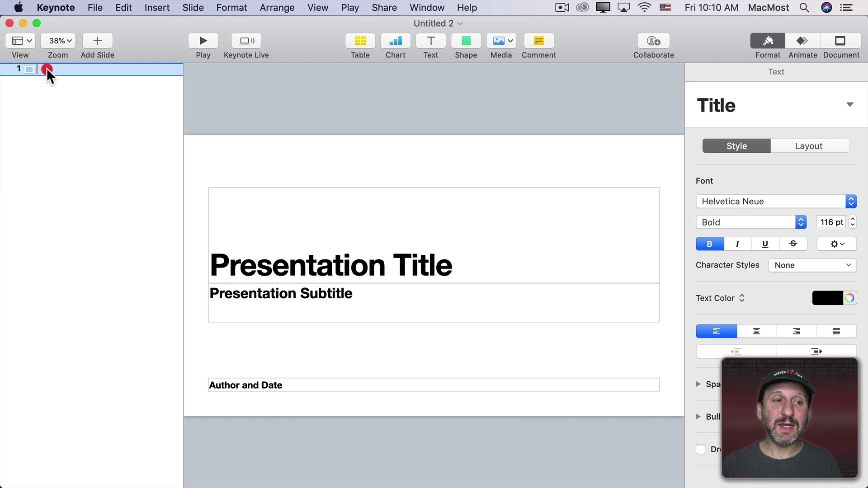
pyautogui.write('O')
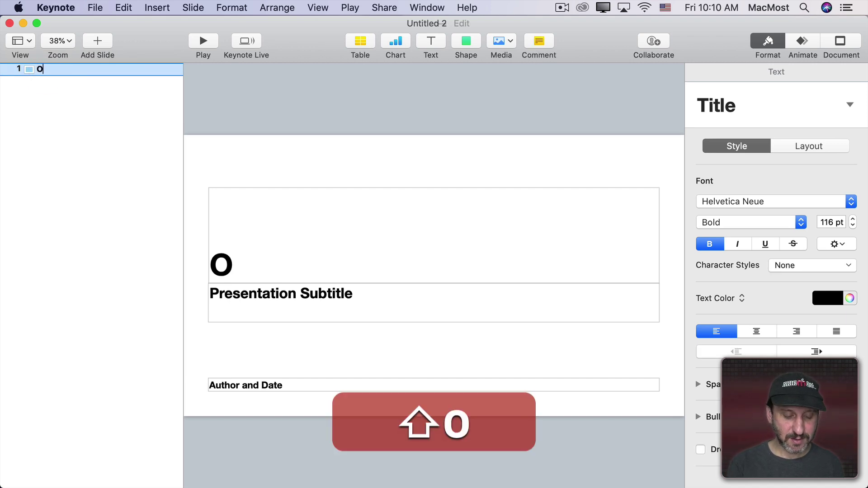
pyautogui.write('ne')
pyautogui.press('Return')
pyautogui.press('Tab')
pyautogui.write('Two')
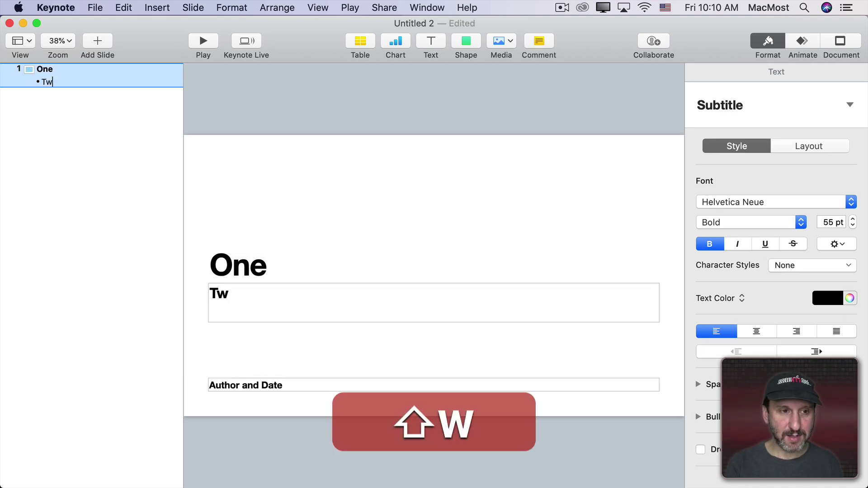
pyautogui.press('Return')
pyautogui.write('Three')
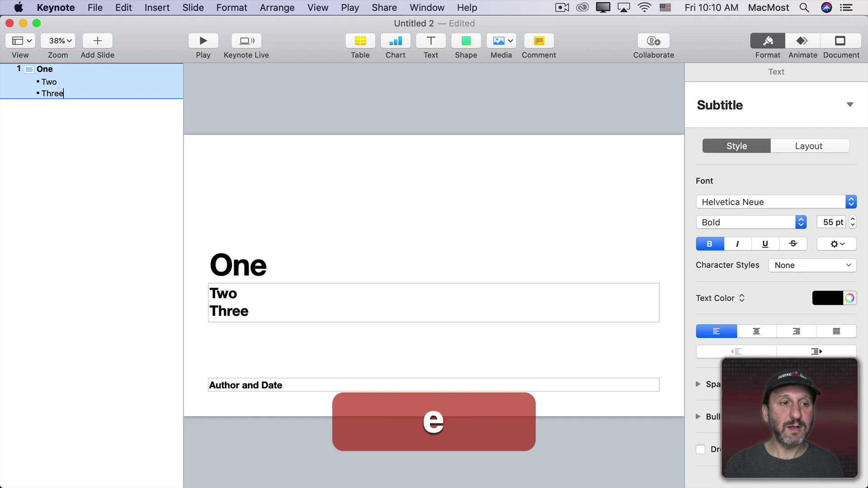
# Step: Outdent to a new slide titled 'Four' with an indented bullet, then select the Four slide
pyautogui.press('Return')
pyautogui.hotkey('shift', 'Tab')
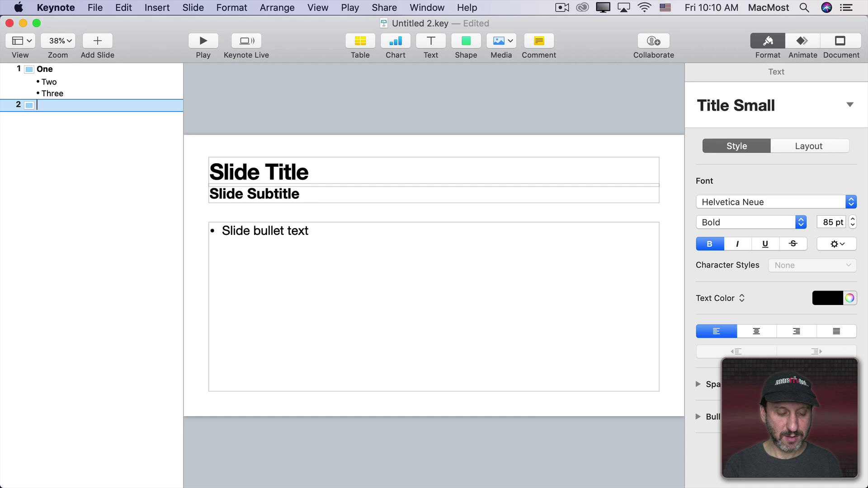
pyautogui.write('Four')
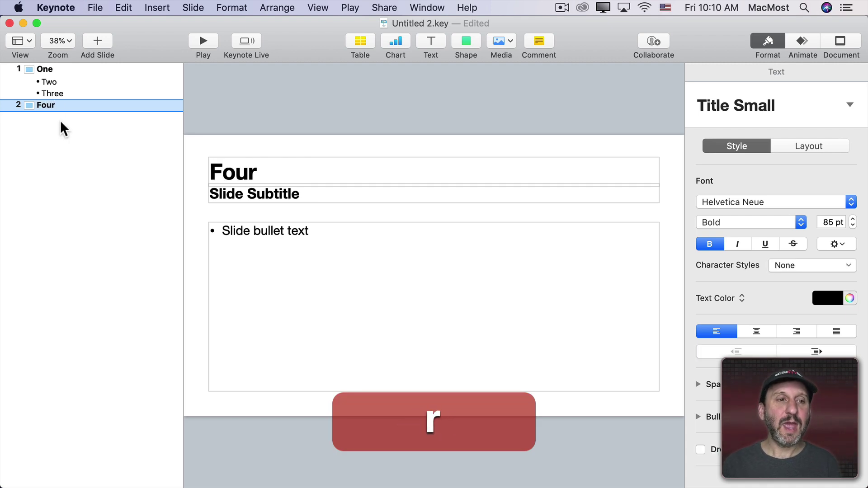
pyautogui.press('Return')
pyautogui.press('Tab')
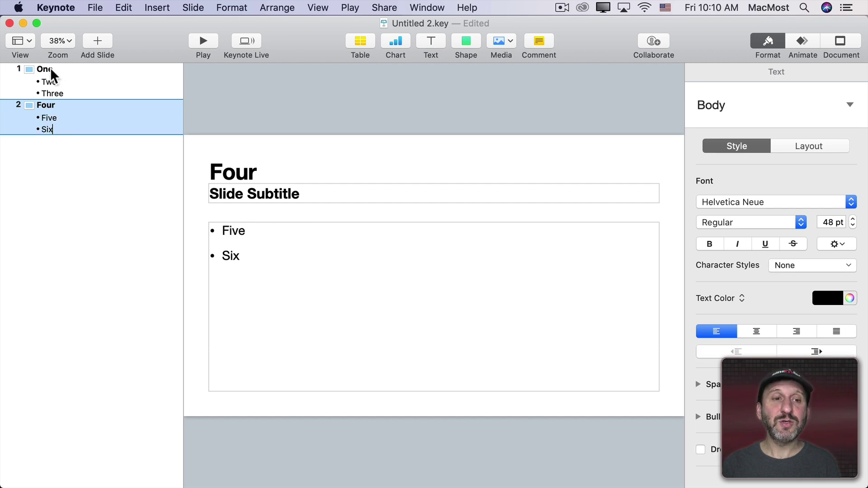
pyautogui.click(44, 69)
pyautogui.click(47, 106)
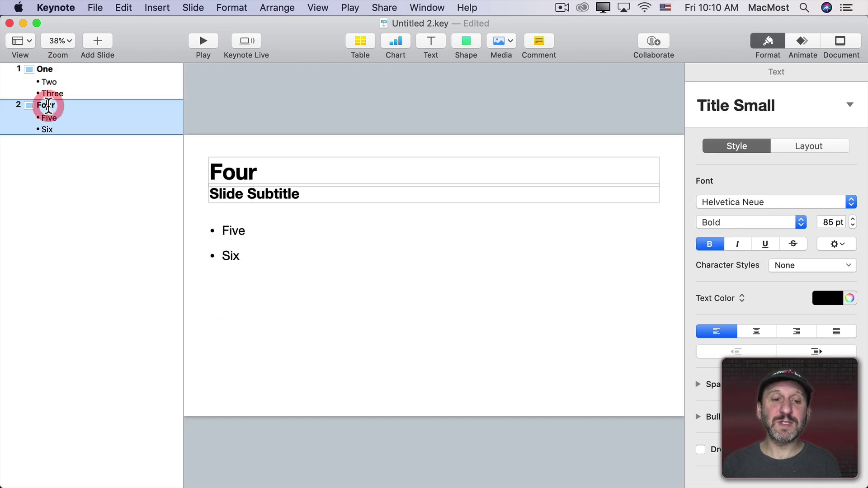
pyautogui.click(29, 107)
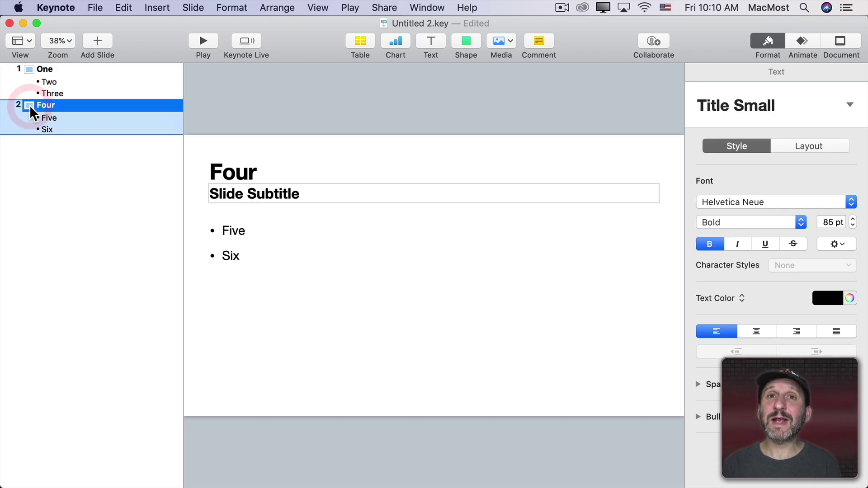
# Step: Switch Keynote to Light Table view and drag slide Four ahead of slide One
pyautogui.click(25, 44)
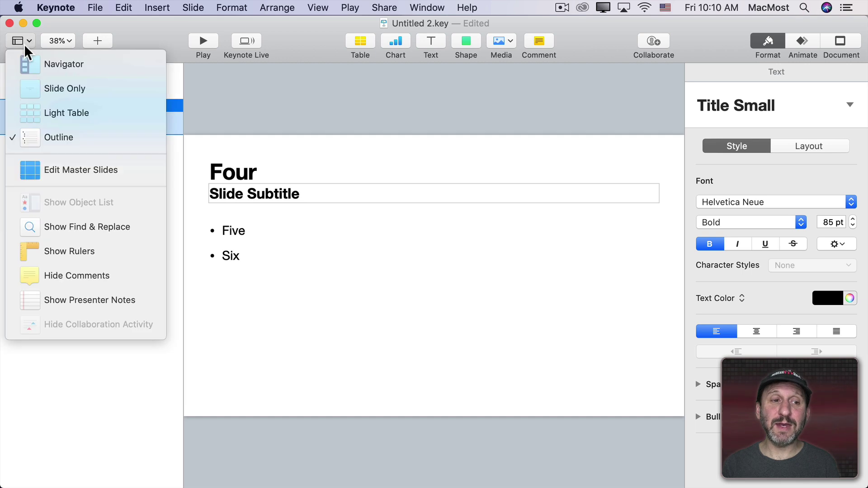
pyautogui.click(51, 113)
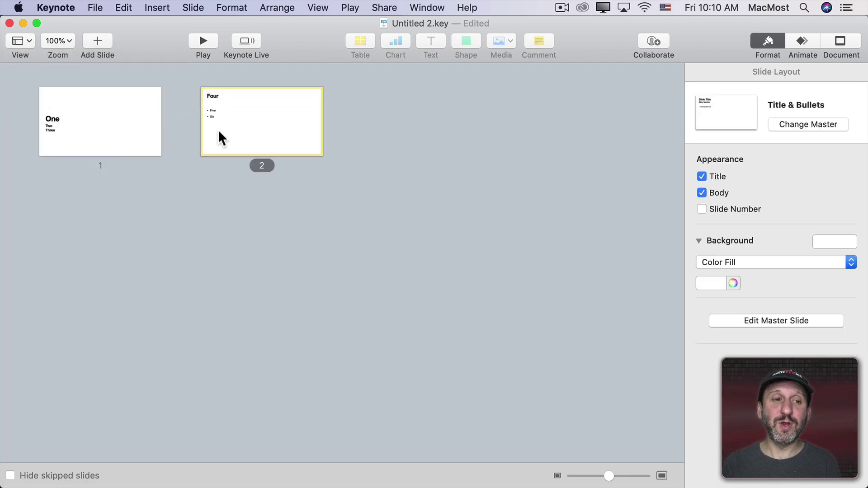
pyautogui.click(110, 124)
pyautogui.click(248, 121)
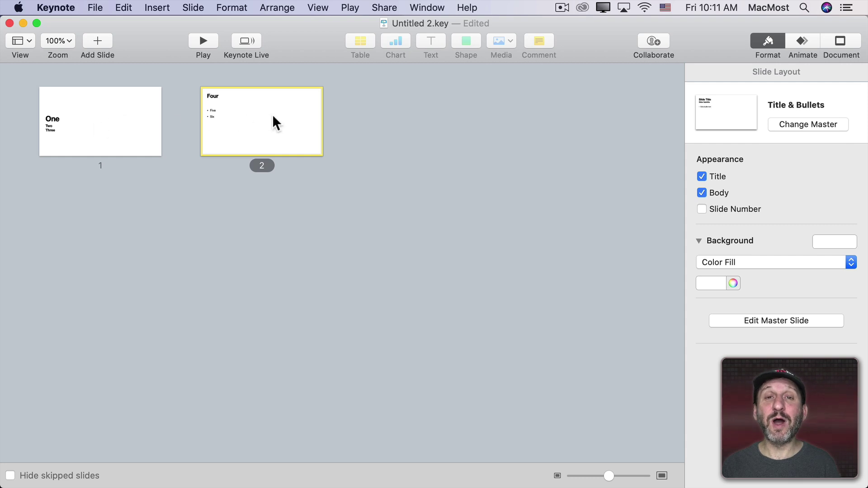
pyautogui.moveTo(302, 145); pyautogui.dragTo(333, 115)
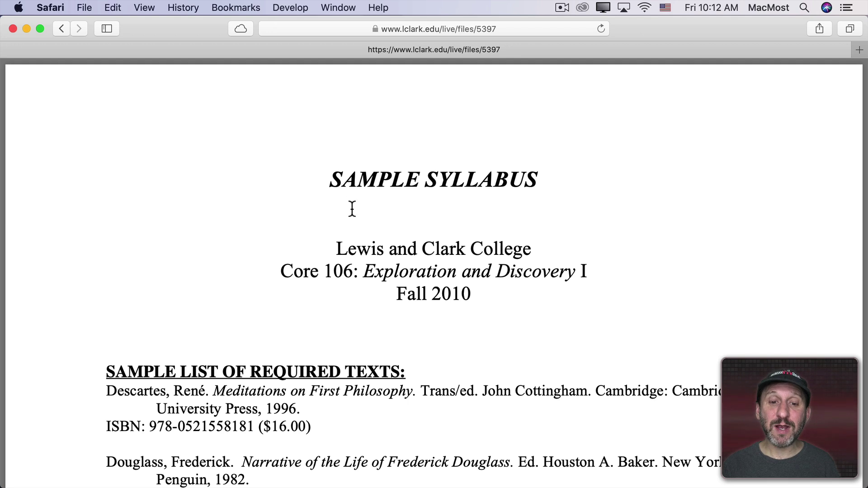
pyautogui.moveTo(332, 181); pyautogui.dragTo(674, 406)
pyautogui.click(454, 248)
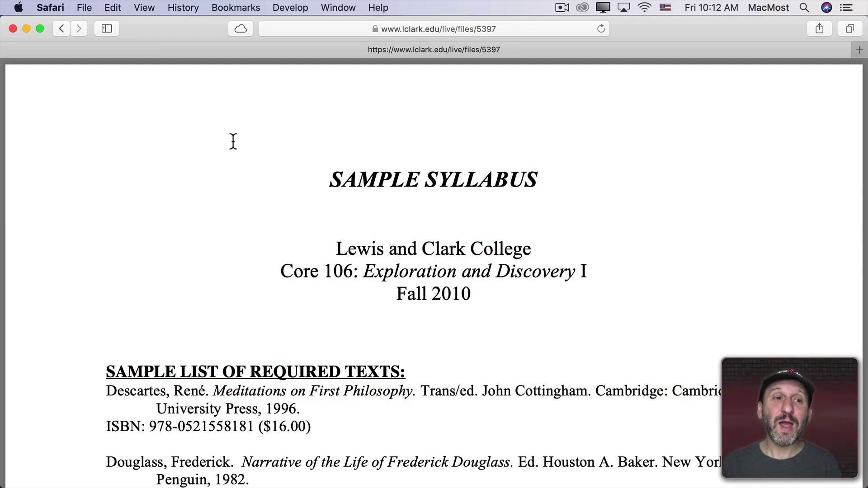
pyautogui.click(86, 7)
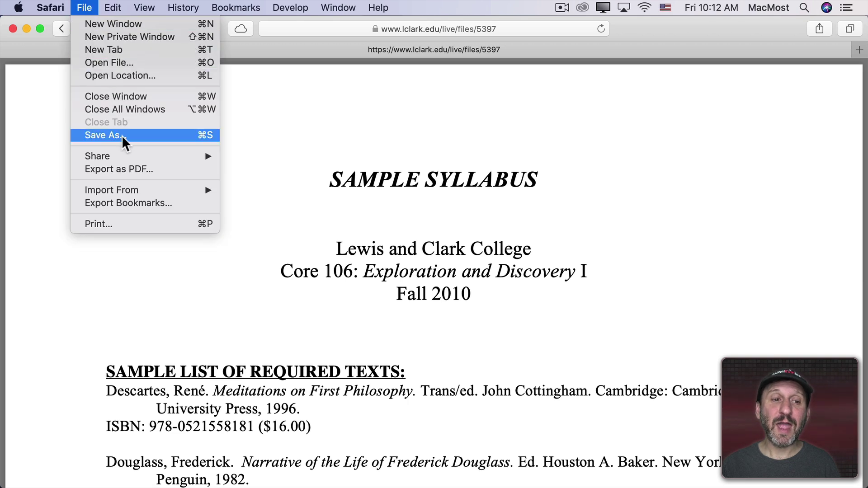
pyautogui.click(125, 166)
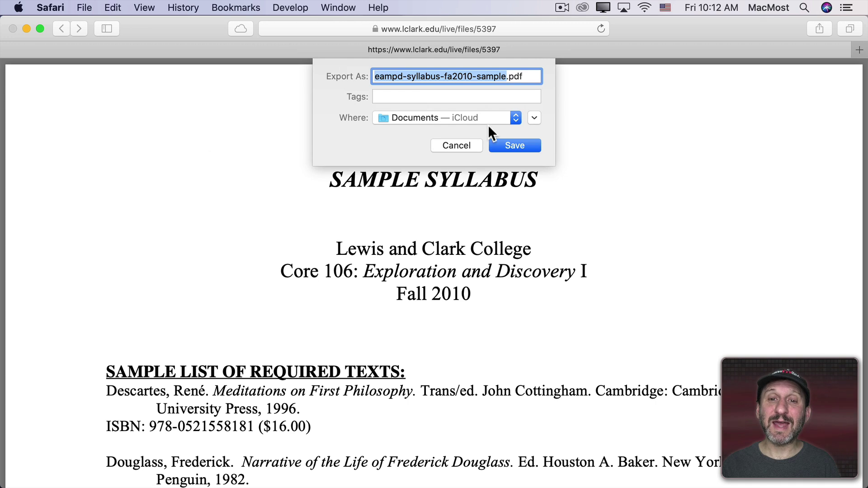
pyautogui.click(459, 149)
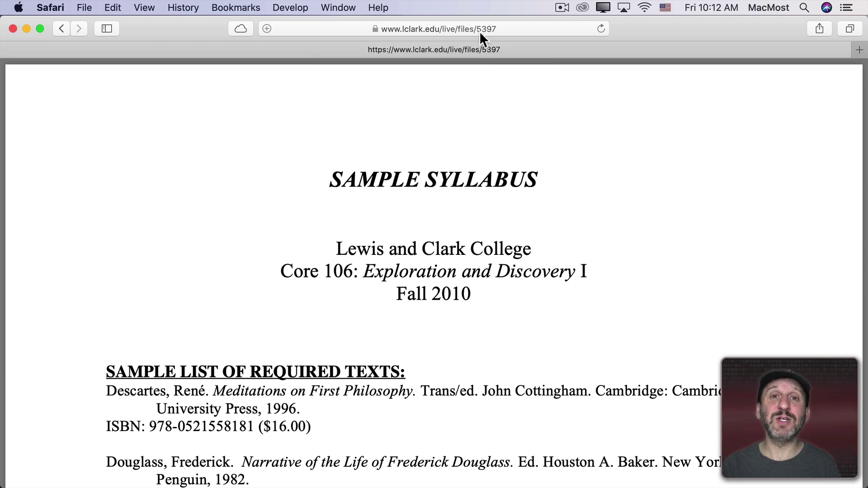
# Step: Open the Print dialog for the syllabus page and review the PDF menu's save options
pyautogui.click(87, 8)
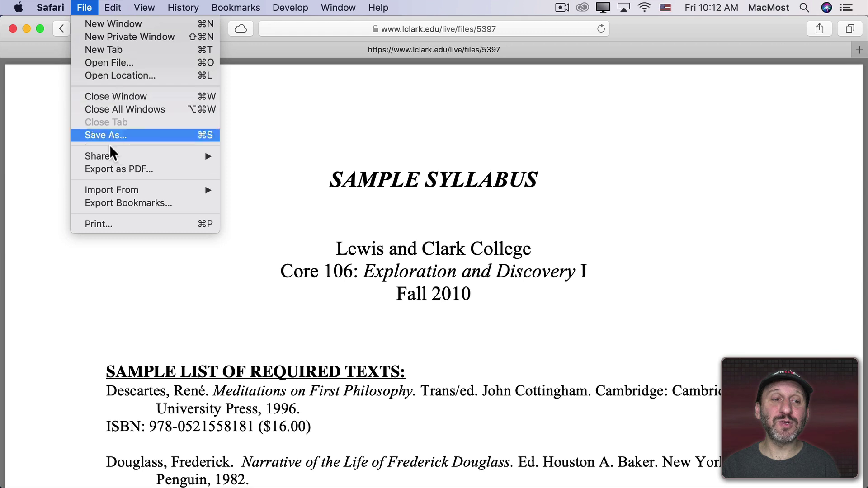
pyautogui.click(110, 224)
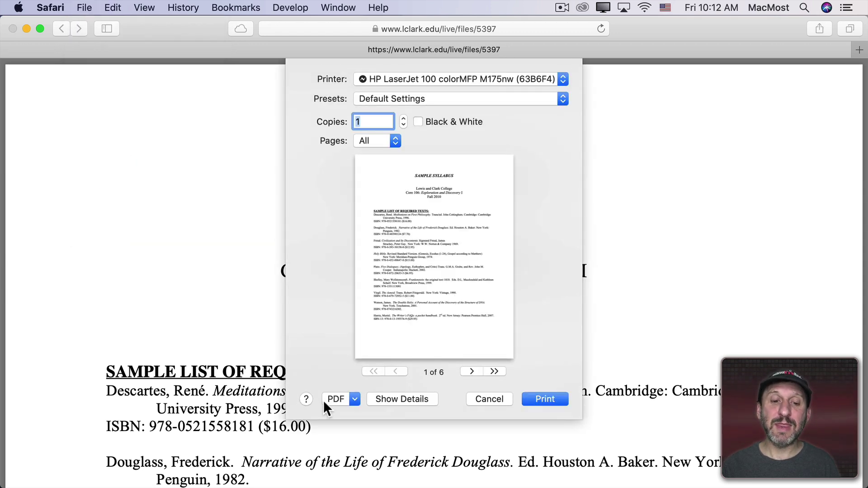
pyautogui.click(324, 399)
pyautogui.click(346, 421)
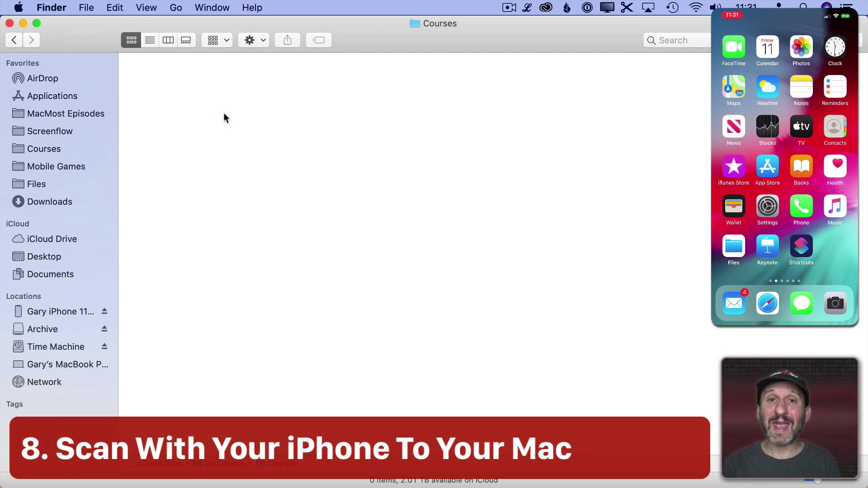
# Step: Scan a document with the iPhone into the Courses folder, then open Scanned Document.pdf
pyautogui.rightClick(218, 112)
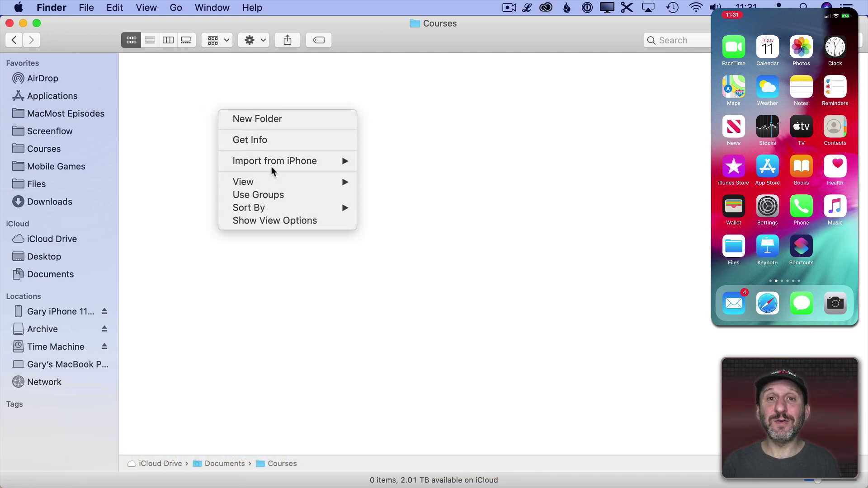
pyautogui.moveTo(275, 163)
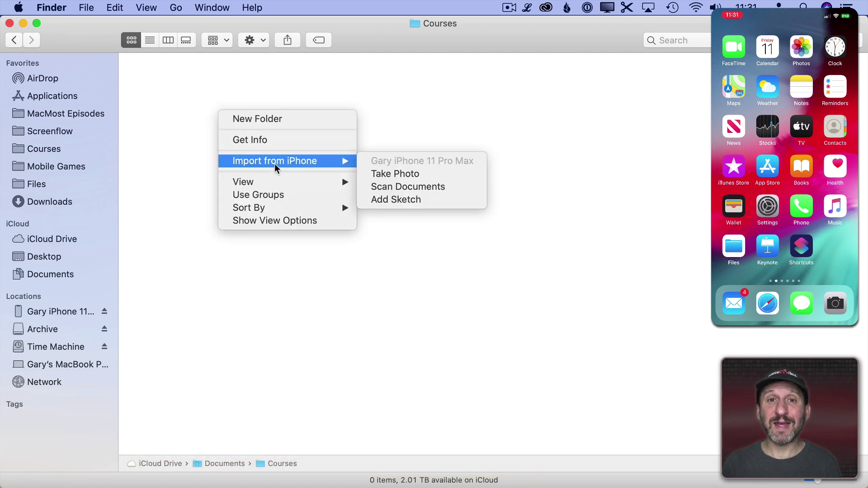
pyautogui.click(398, 191)
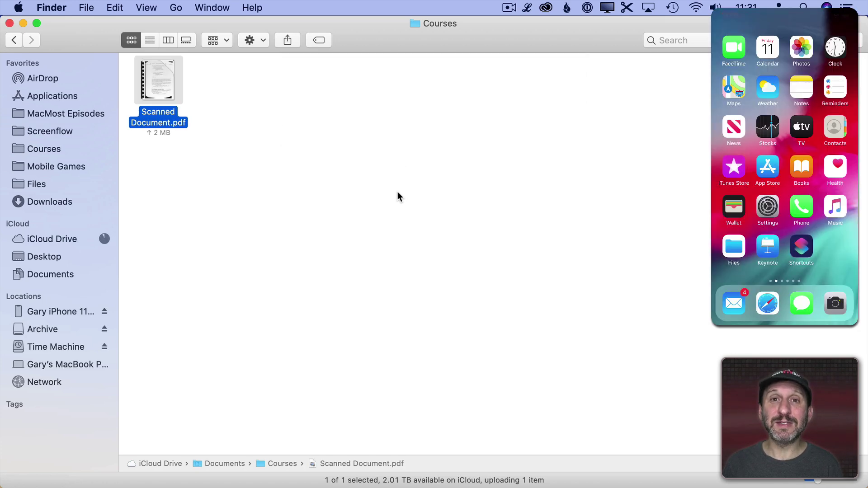
pyautogui.doubleClick(153, 67)
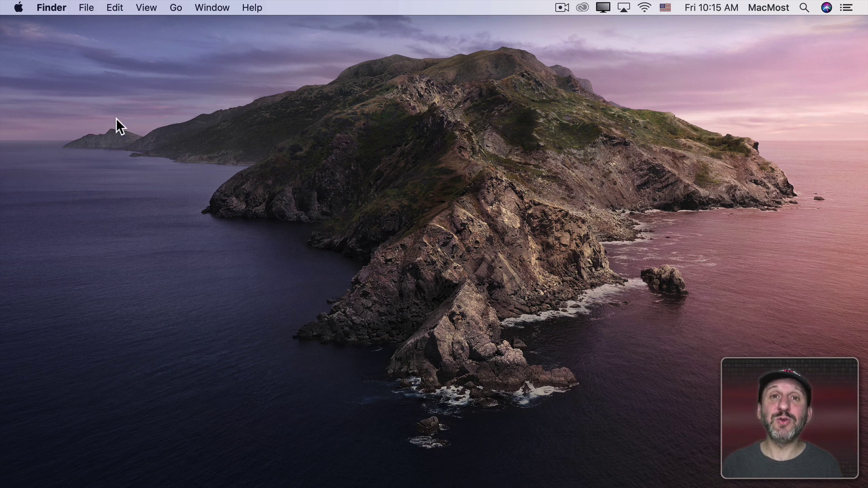
# Step: Show the Apple ID iCloud apps list in System Preferences, scrolled down to Find My Mac
pyautogui.click(18, 8)
pyautogui.click(29, 43)
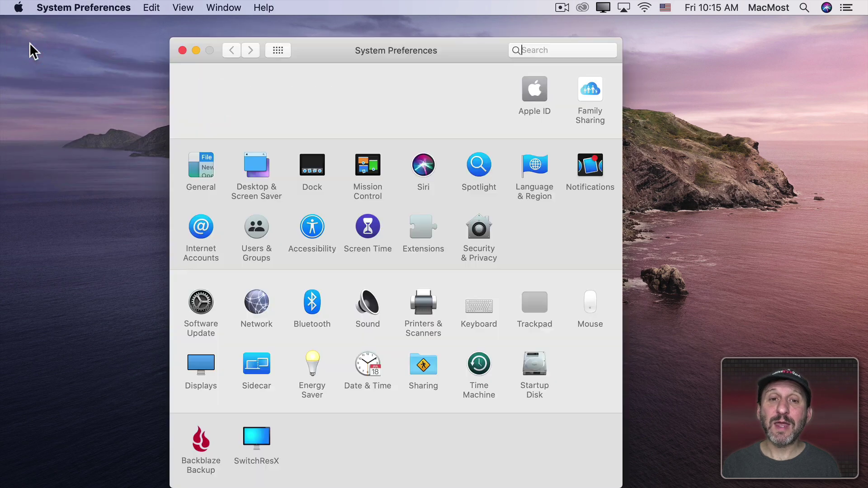
pyautogui.click(535, 89)
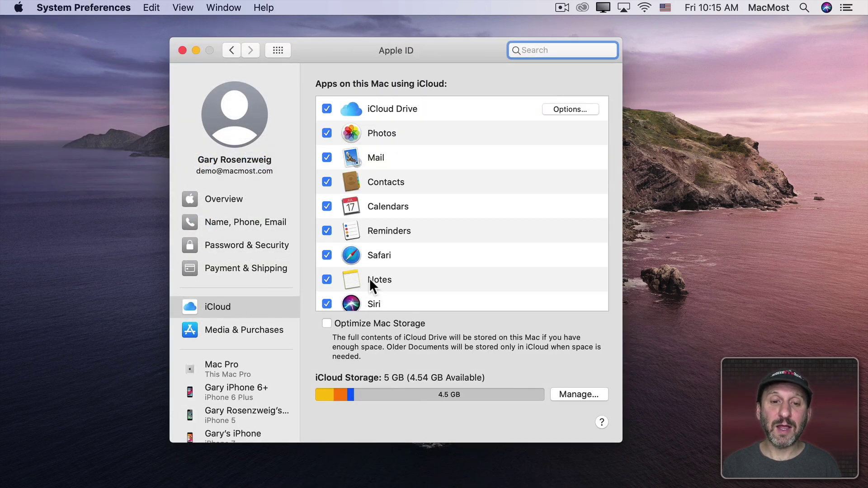
pyautogui.scroll(-5, 369, 278)
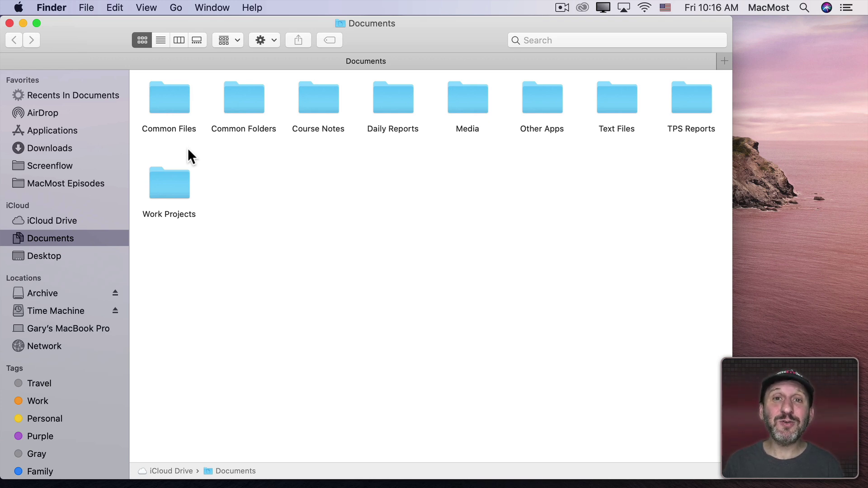
# Step: Switch the Finder window to the AirDrop view
pyautogui.click(49, 116)
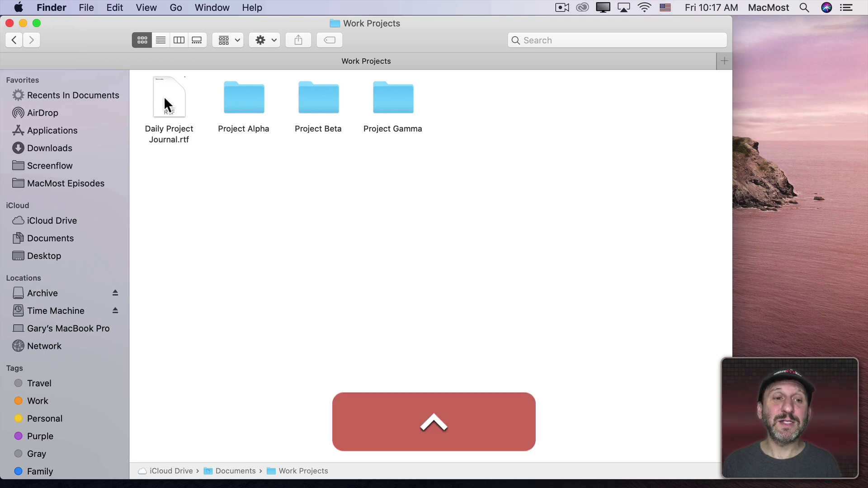
pyautogui.keyDown('ctrl'); pyautogui.click(164, 96); pyautogui.keyUp('ctrl')
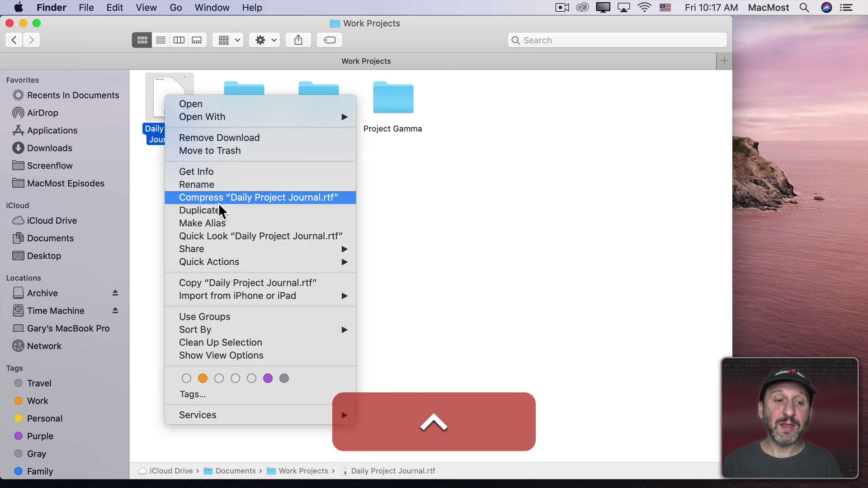
pyautogui.moveTo(219, 250)
pyautogui.click(385, 281)
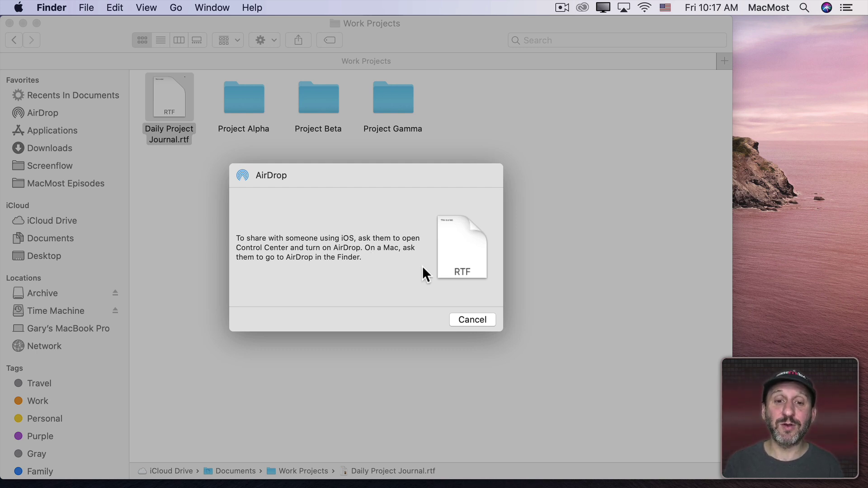
pyautogui.click(470, 321)
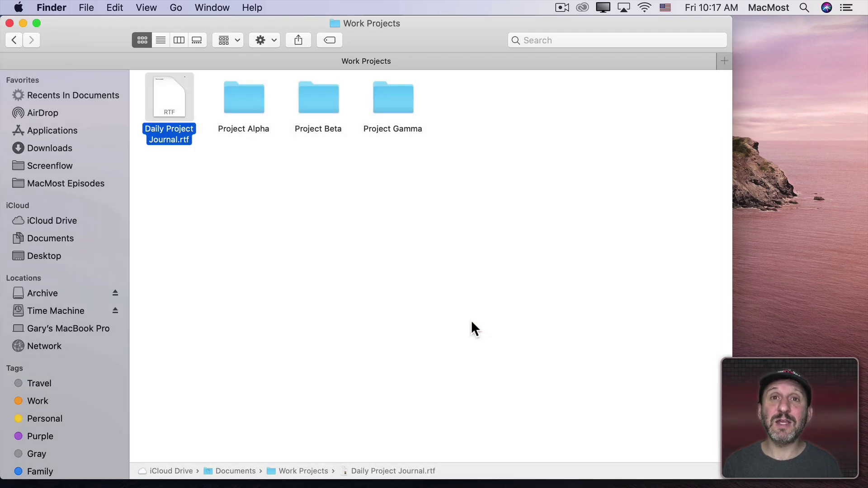